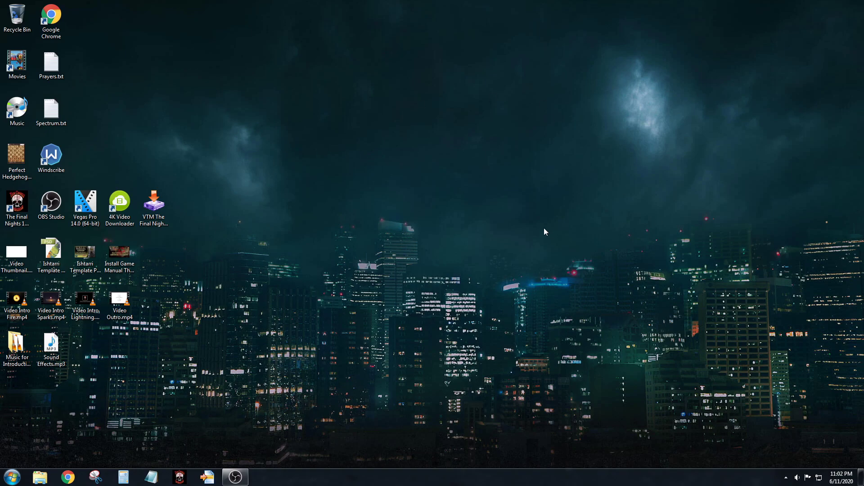
# - Move the VTM installer onto the desktop and open an Explorer window on Libraries
pyautogui.moveTo(152, 210); pyautogui.dragTo(253, 255)
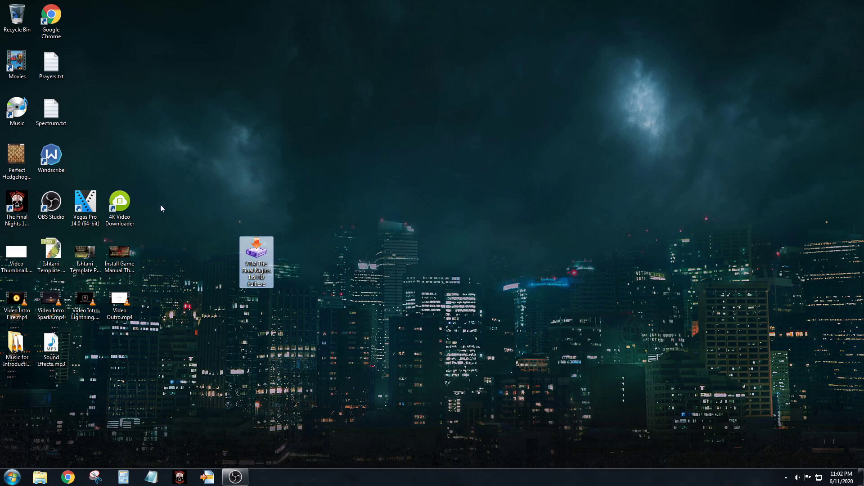
pyautogui.click(13, 206)
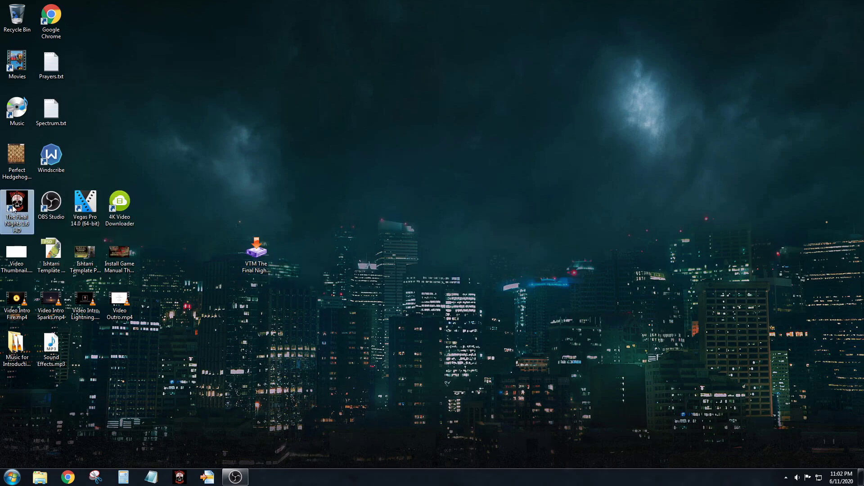
pyautogui.click(41, 478)
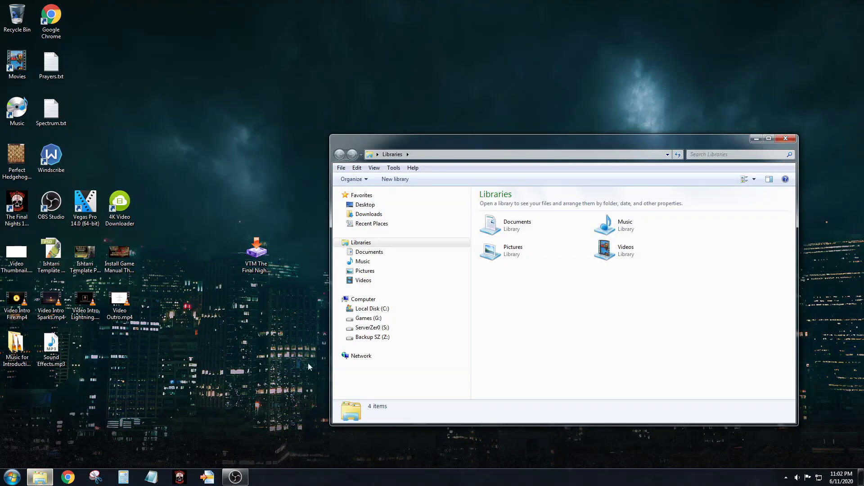
pyautogui.moveTo(510, 145); pyautogui.dragTo(383, 87)
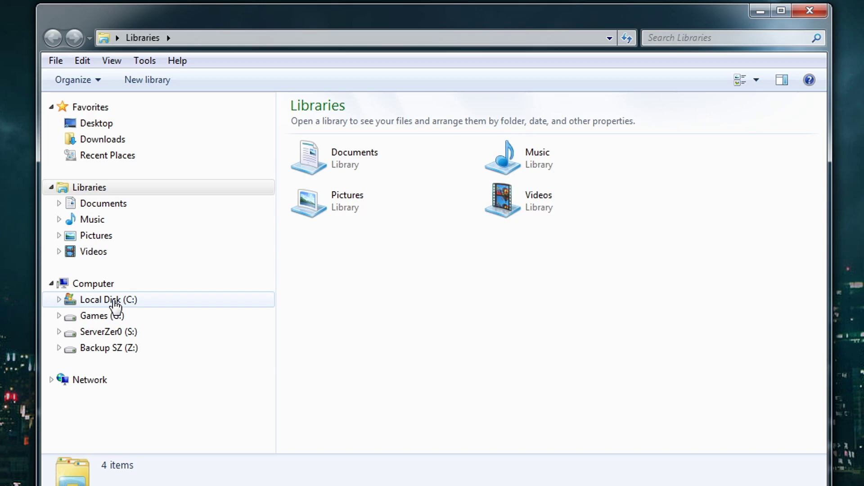
# - Navigate from Local Disk (C:) through Program Files (x86) and Activision into Vampire - Bloodlines
pyautogui.click(115, 307)
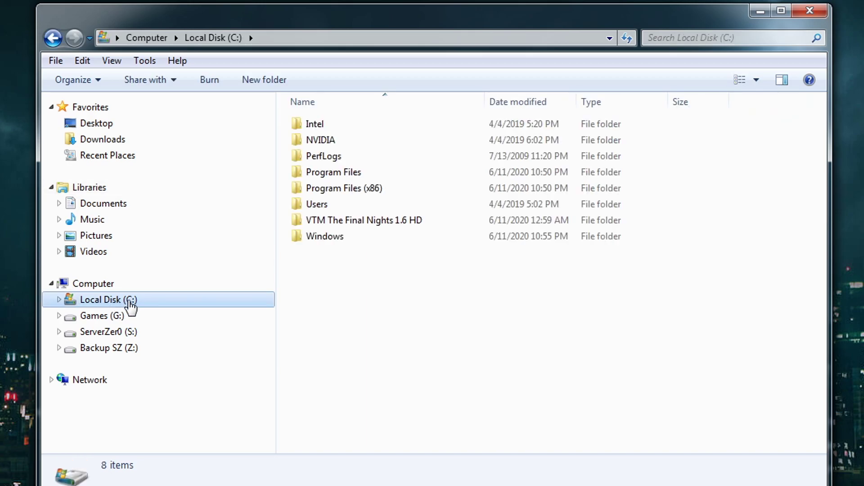
pyautogui.doubleClick(347, 189)
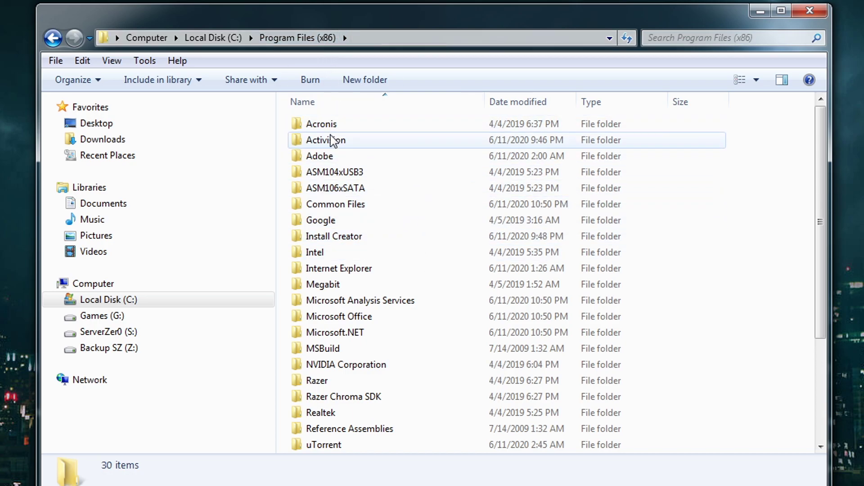
pyautogui.doubleClick(338, 143)
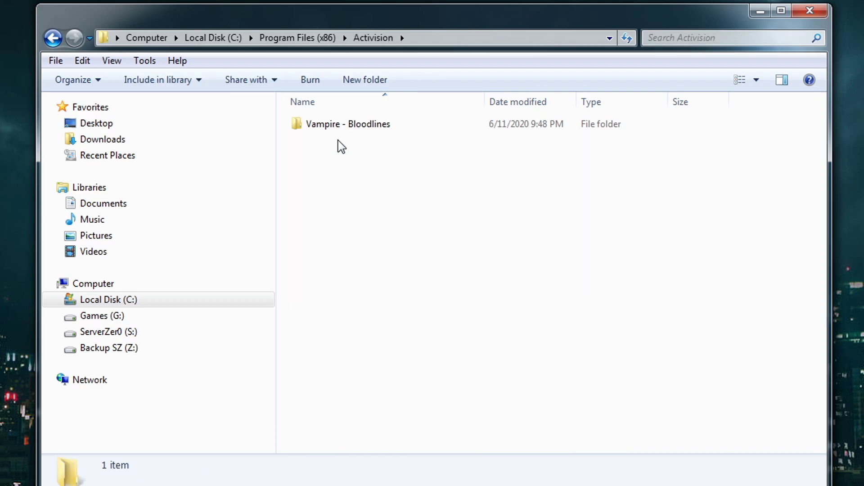
pyautogui.doubleClick(359, 129)
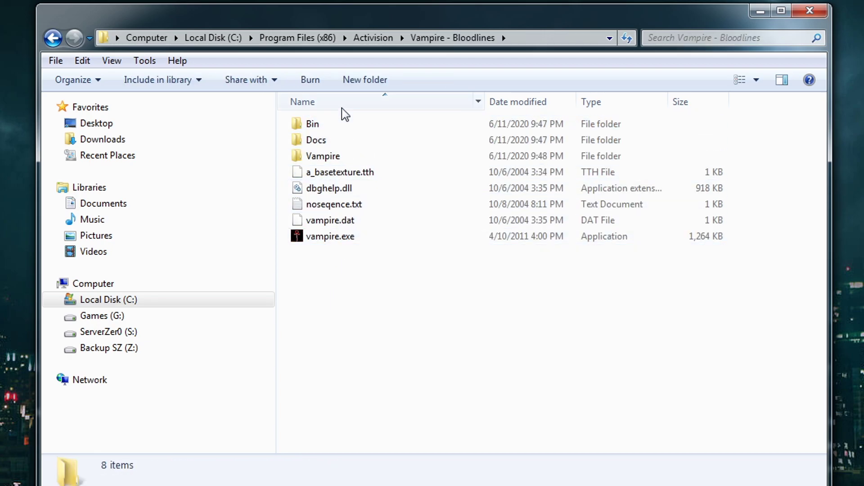
pyautogui.moveTo(346, 228)
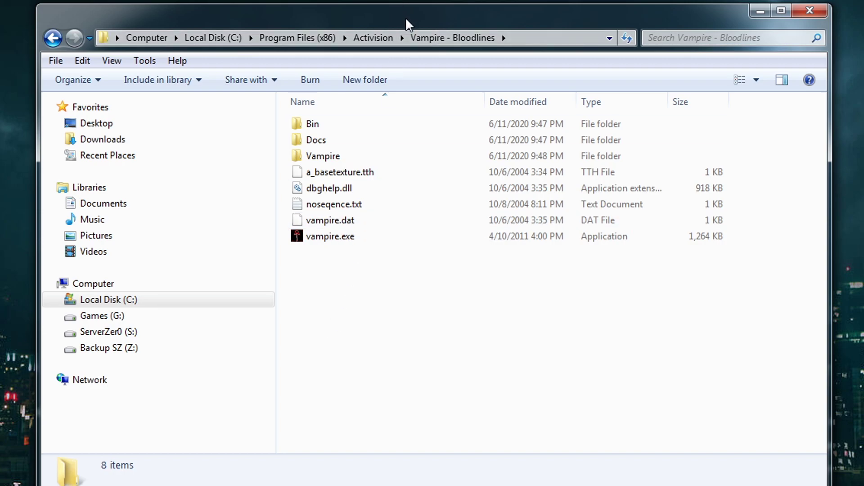
# - Launch The Final Nights installer from the desktop and continue past its welcome page
pyautogui.moveTo(405, 18); pyautogui.dragTo(643, 48)
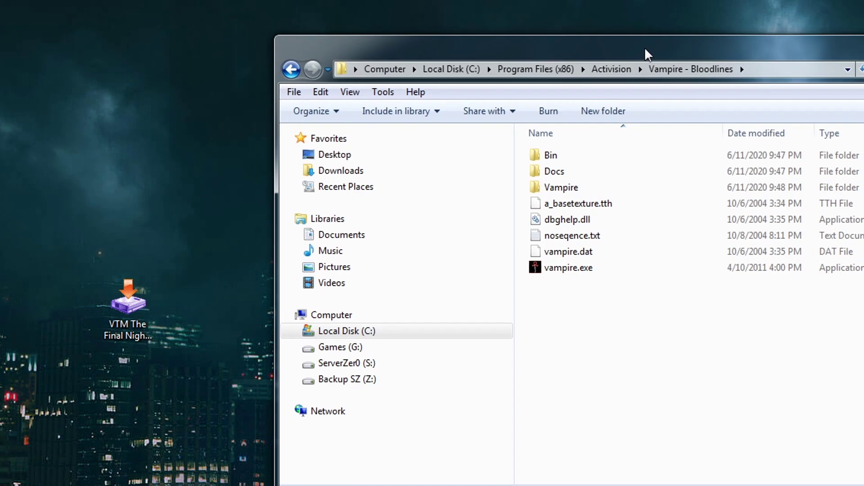
pyautogui.doubleClick(134, 321)
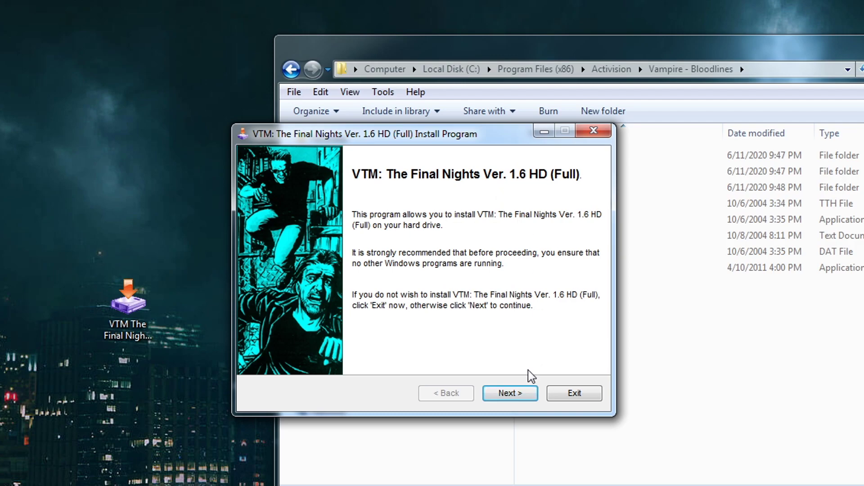
pyautogui.click(508, 393)
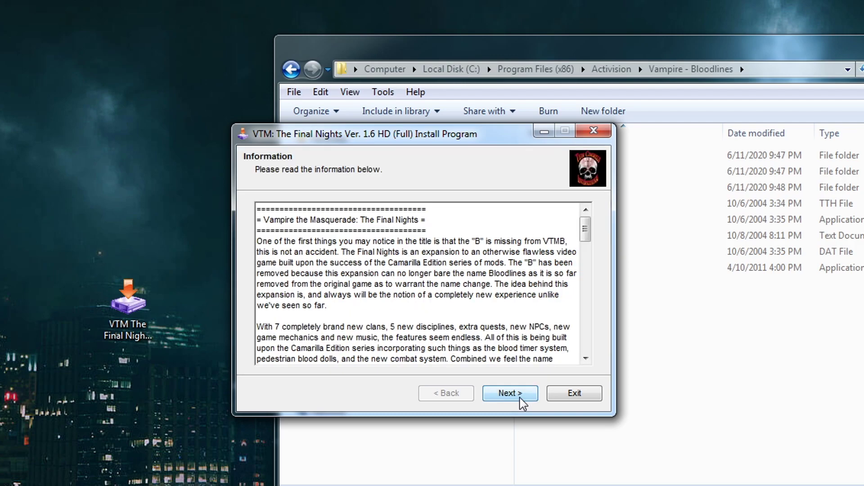
pyautogui.click(585, 358)
pyautogui.click(586, 359)
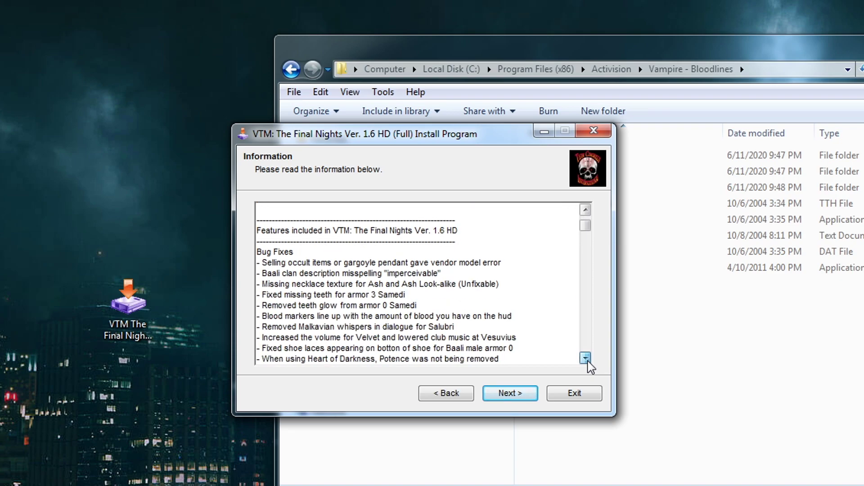
pyautogui.scroll(-10, 587, 362)
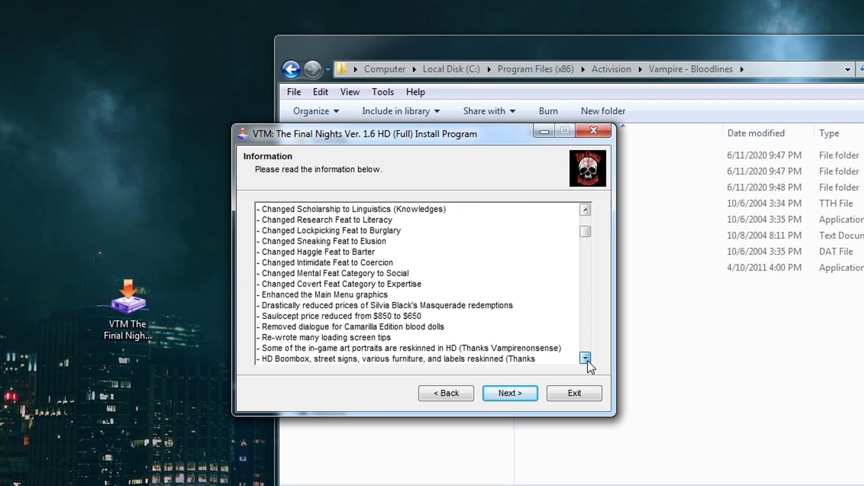
pyautogui.scroll(-1, 590, 367)
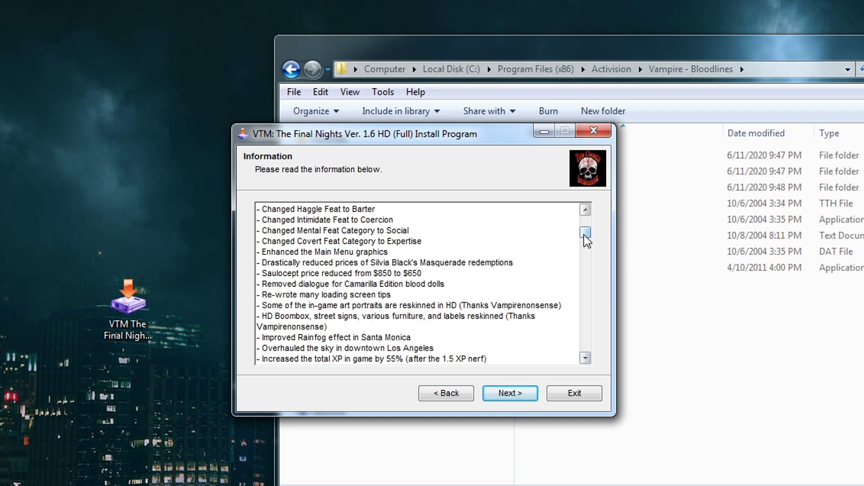
pyautogui.moveTo(585, 235); pyautogui.dragTo(583, 230)
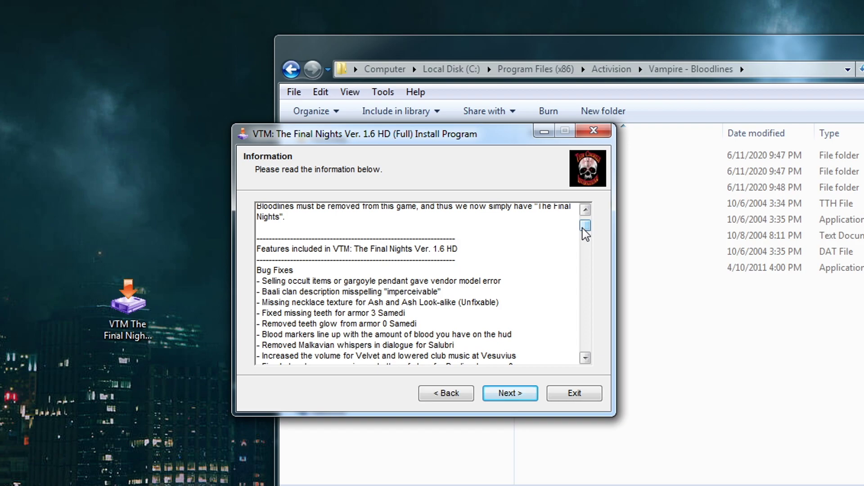
pyautogui.click(587, 358)
pyautogui.moveTo(587, 358); pyautogui.dragTo(586, 358)
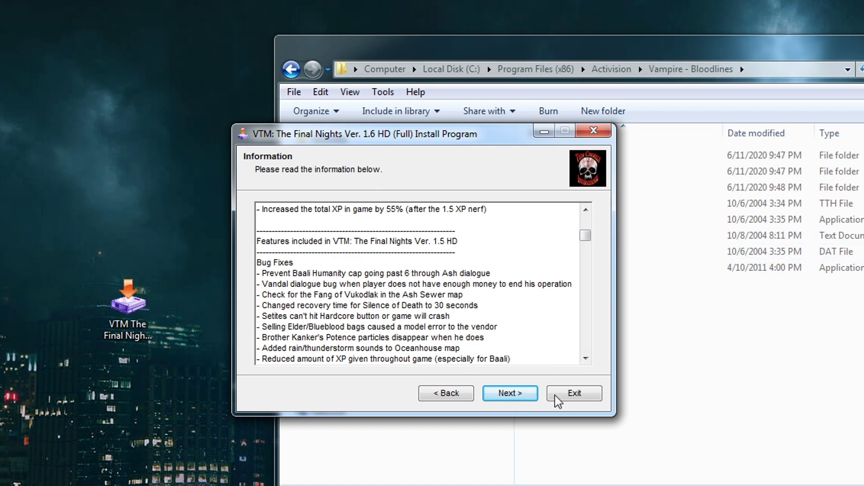
# - On the Installation Instructions, choose 'I understand how to install' and select the example -game tfn target
pyautogui.click(510, 393)
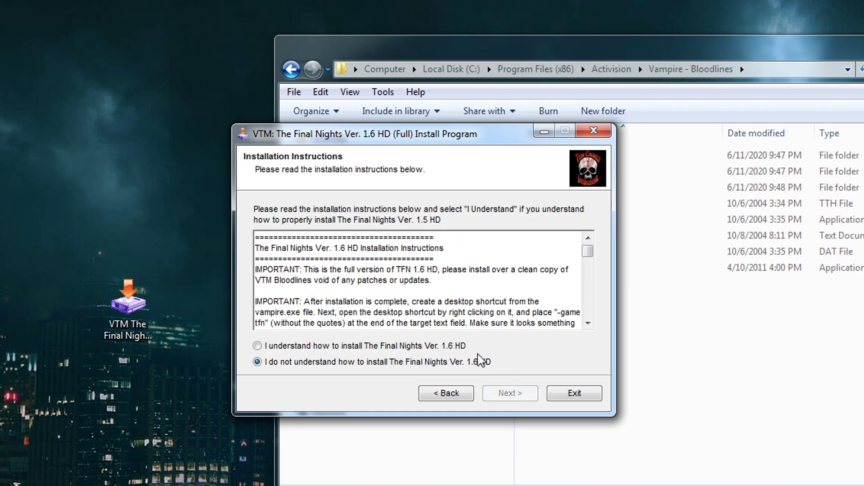
pyautogui.click(311, 346)
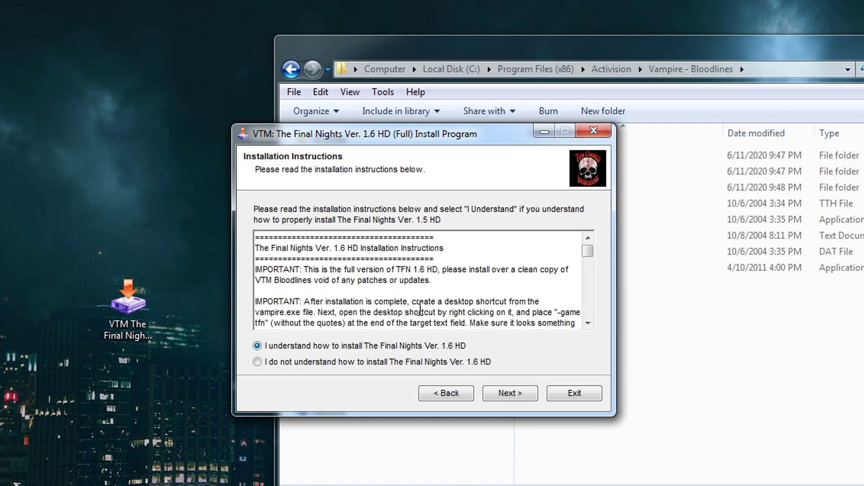
pyautogui.click(588, 323)
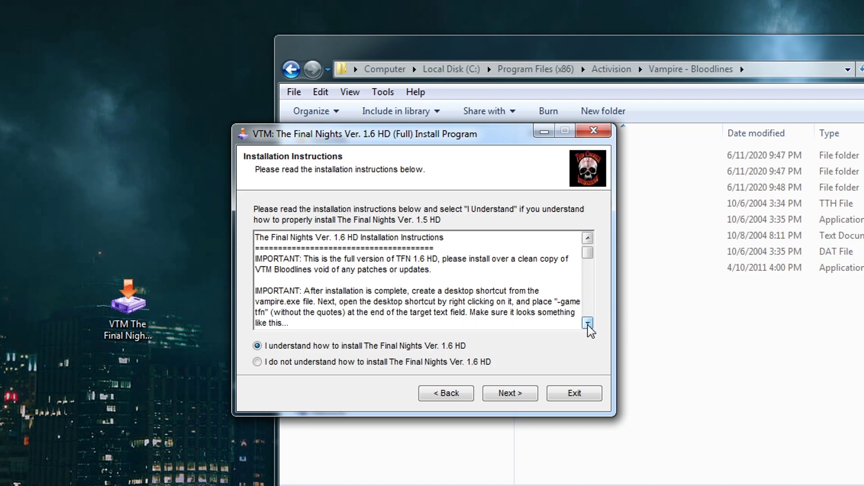
pyautogui.click(588, 323)
pyautogui.click(588, 323)
pyautogui.click(588, 323)
pyautogui.click(588, 323)
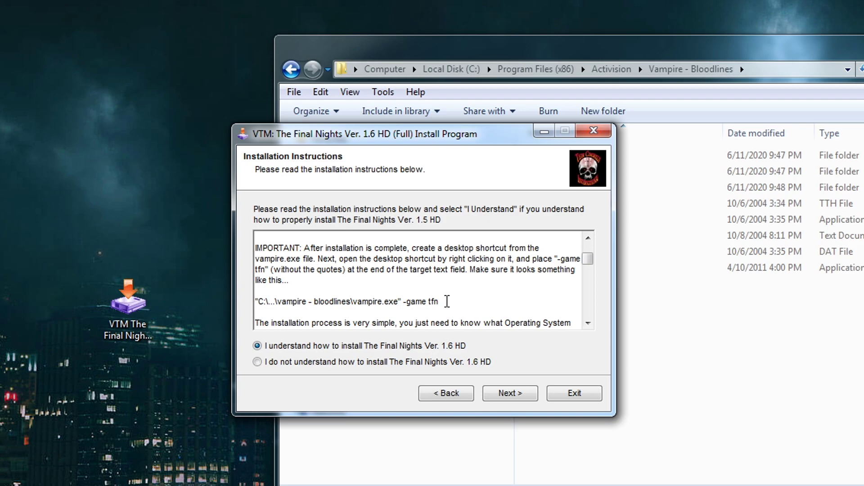
pyautogui.moveTo(447, 302); pyautogui.dragTo(254, 304)
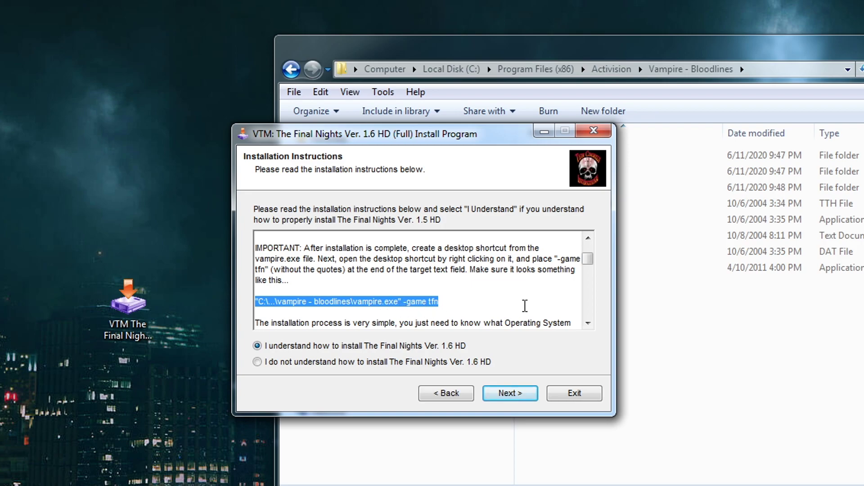
# - Advance to the Directory page and shift the installer down-left to reveal the folder listing
pyautogui.click(516, 397)
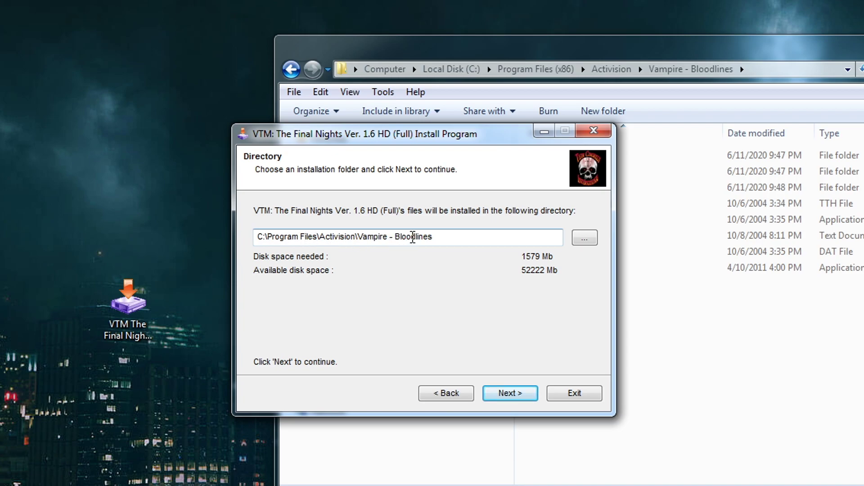
pyautogui.moveTo(484, 134); pyautogui.dragTo(439, 196)
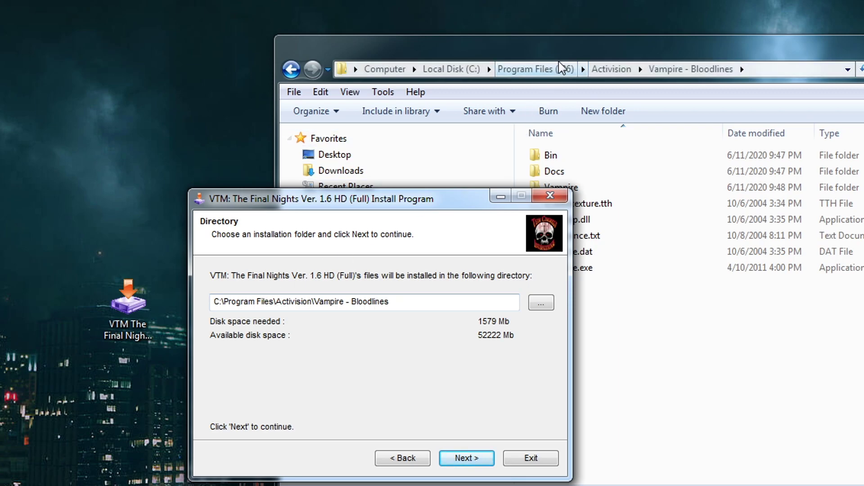
# - In the folder picker, browse Computer > C: > Program Files (x86) > Activision and select Vampire - Bloodlines
pyautogui.click(542, 305)
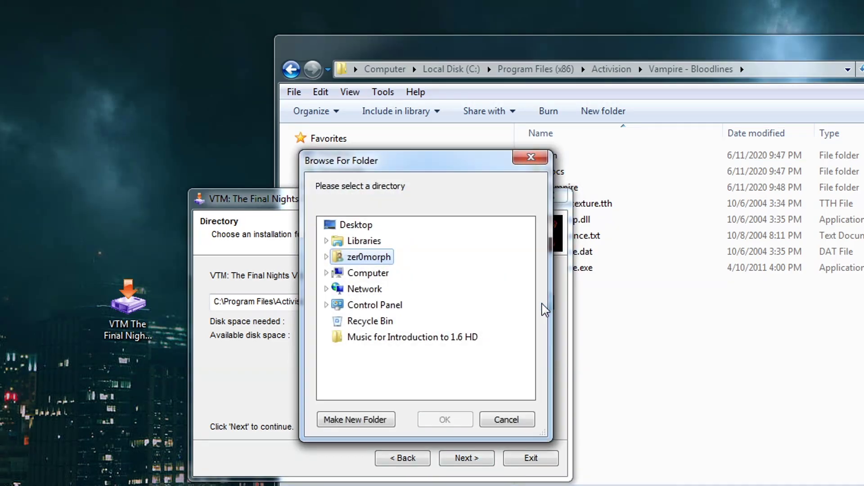
pyautogui.doubleClick(367, 277)
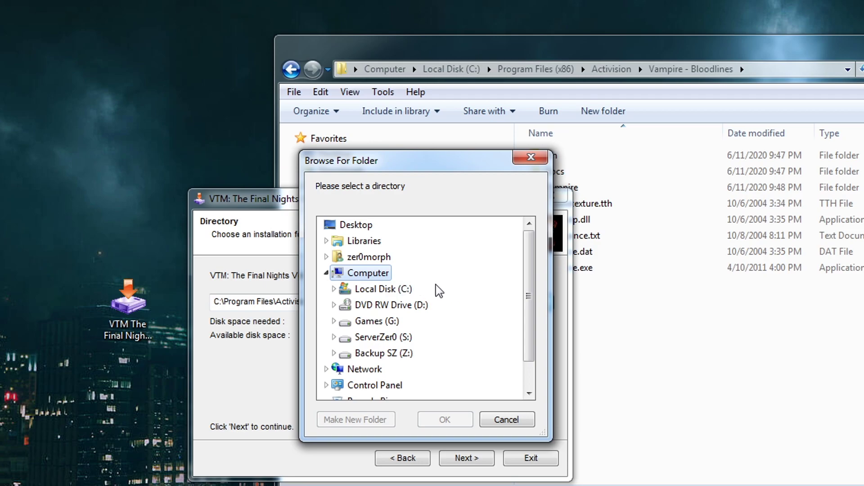
pyautogui.doubleClick(381, 290)
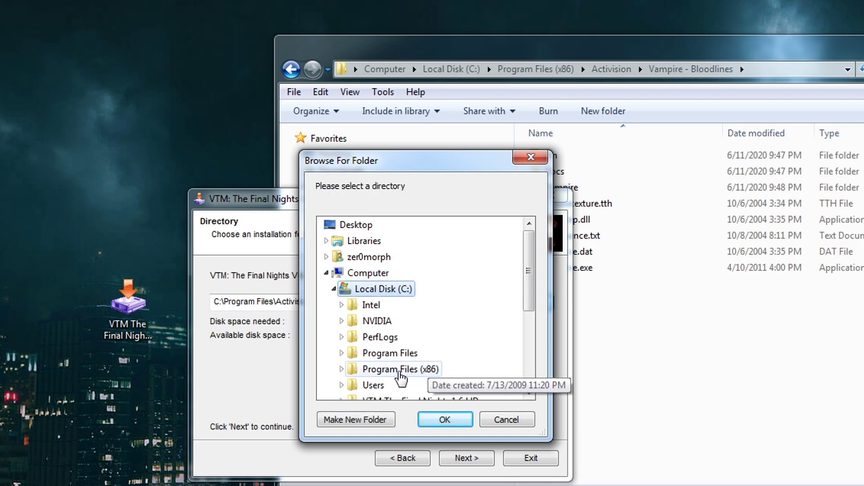
pyautogui.doubleClick(404, 372)
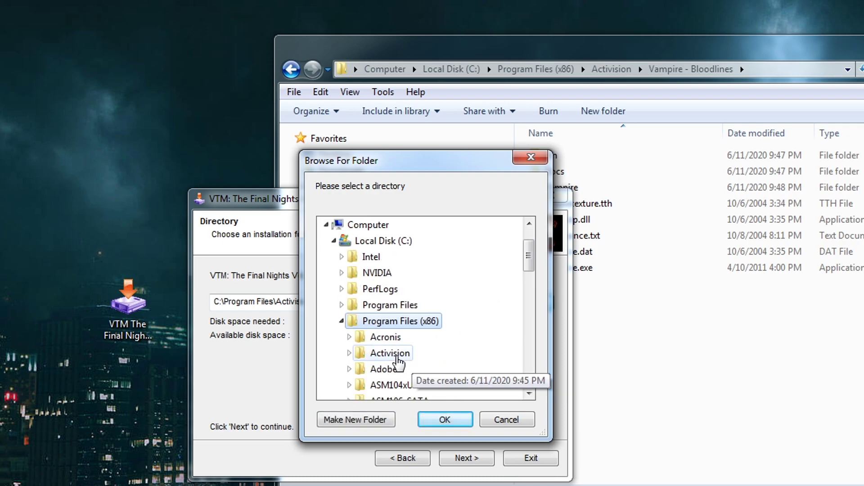
pyautogui.doubleClick(396, 355)
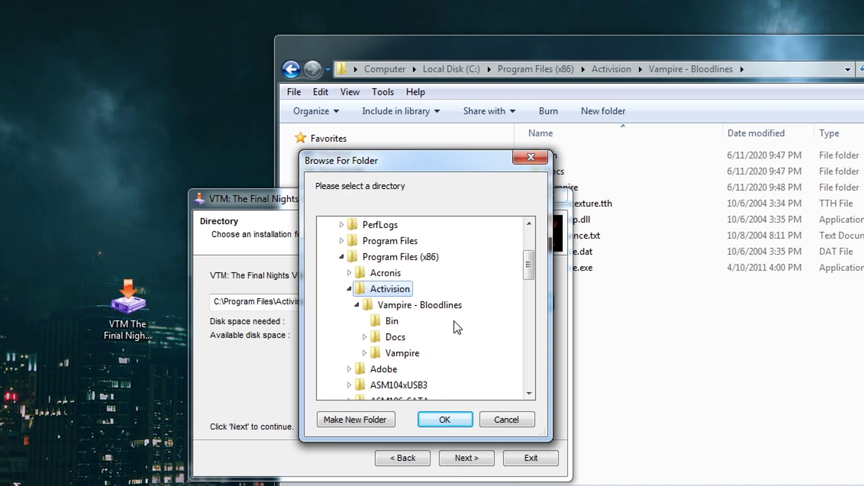
pyautogui.click(425, 307)
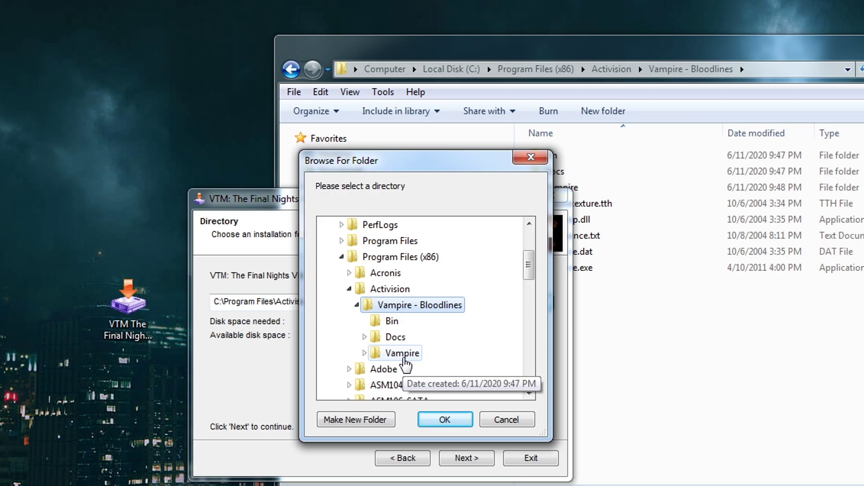
# - Confirm Vampire - Bloodlines as the install directory and advance to the Confirmation page
pyautogui.click(698, 212)
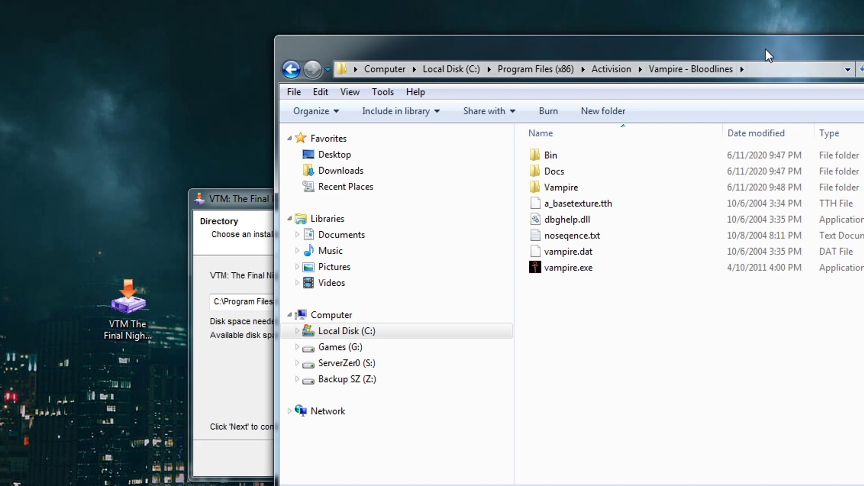
pyautogui.moveTo(765, 48); pyautogui.dragTo(794, 199)
pyautogui.click(470, 161)
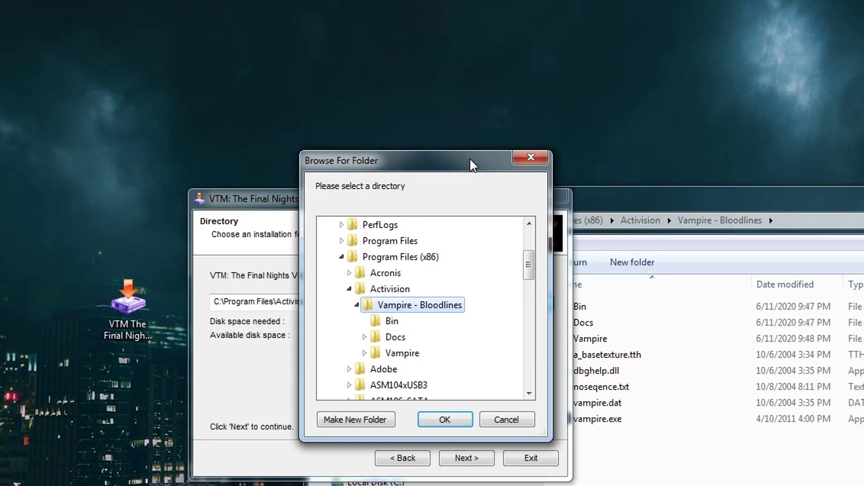
pyautogui.click(463, 420)
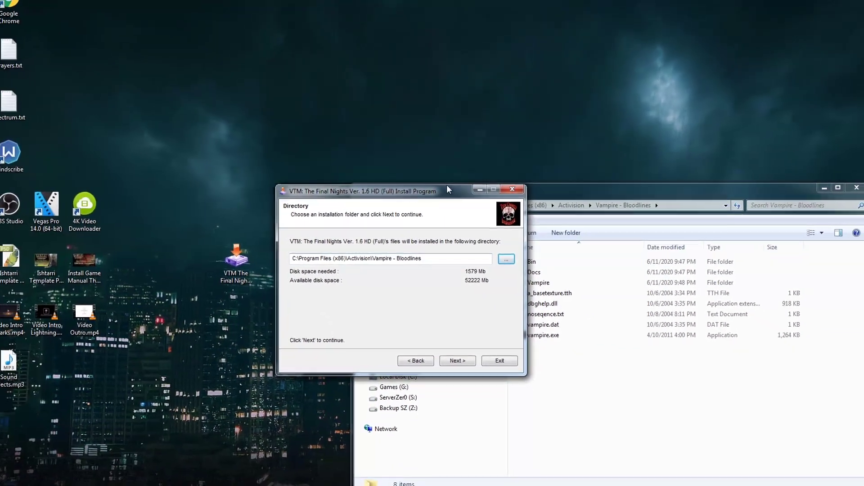
pyautogui.moveTo(448, 243); pyautogui.dragTo(214, 144)
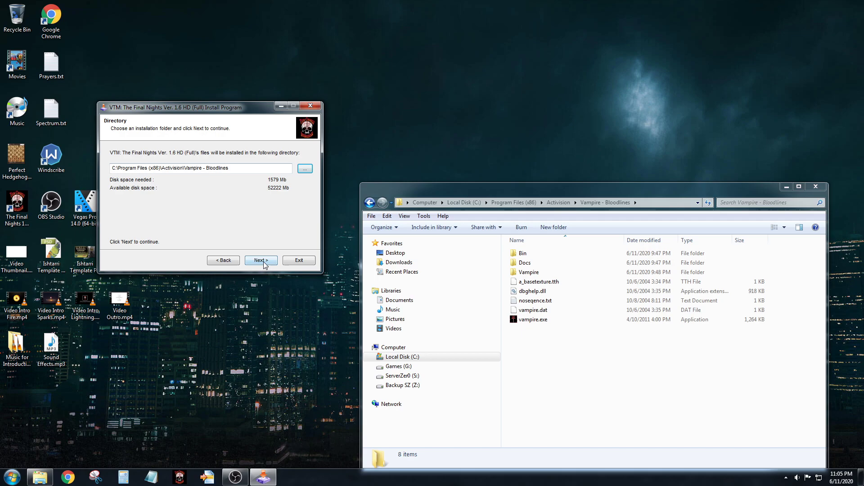
pyautogui.click(264, 264)
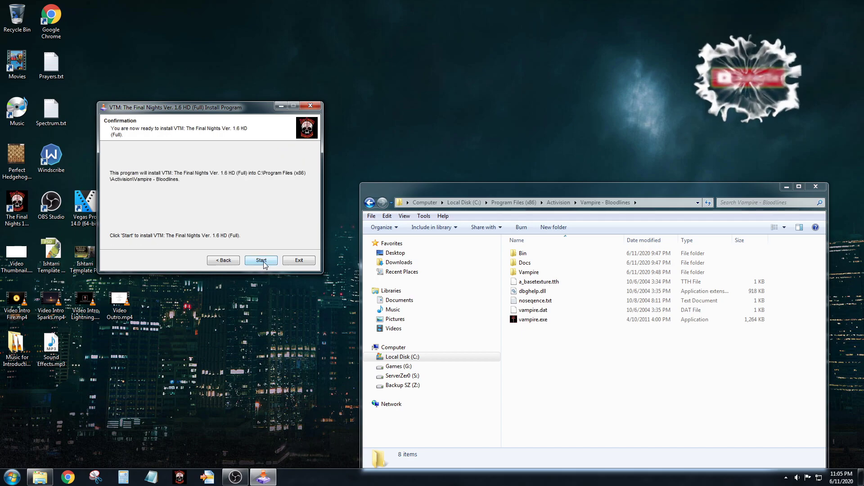
# - Start the installation and check the Bin, Docs, Vampire and new tfn folders while it runs
pyautogui.click(264, 264)
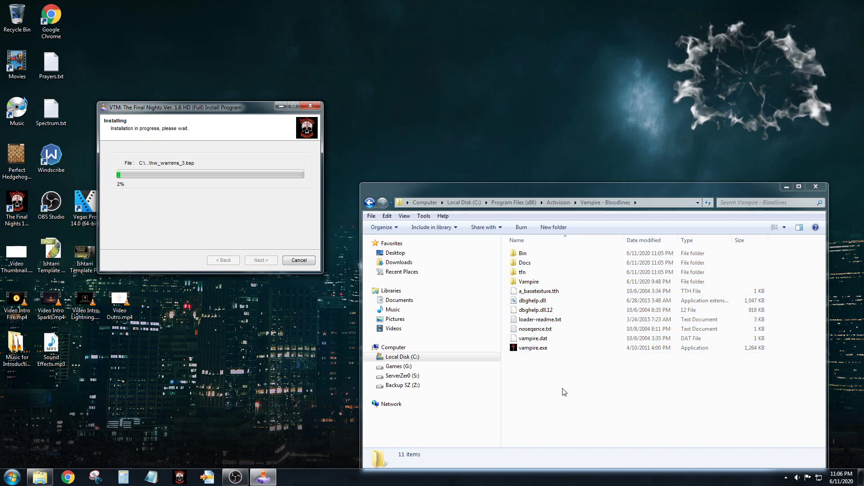
pyautogui.moveTo(575, 192); pyautogui.dragTo(555, 103)
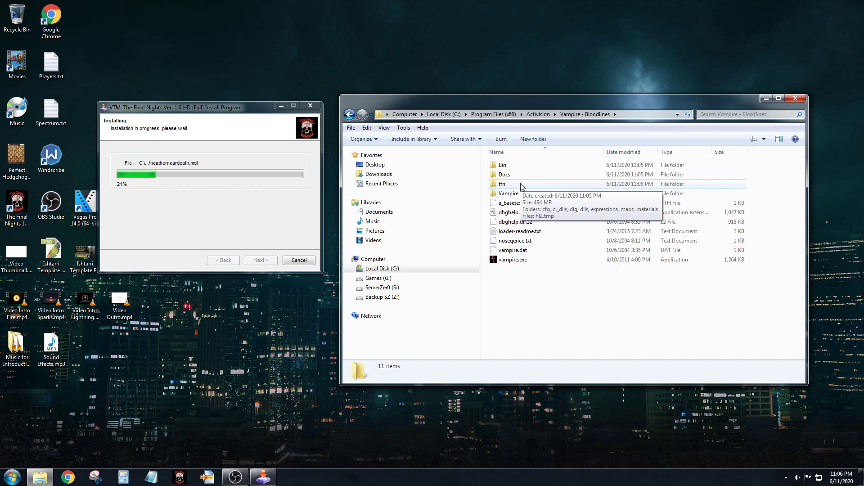
pyautogui.click(520, 193)
pyautogui.click(520, 175)
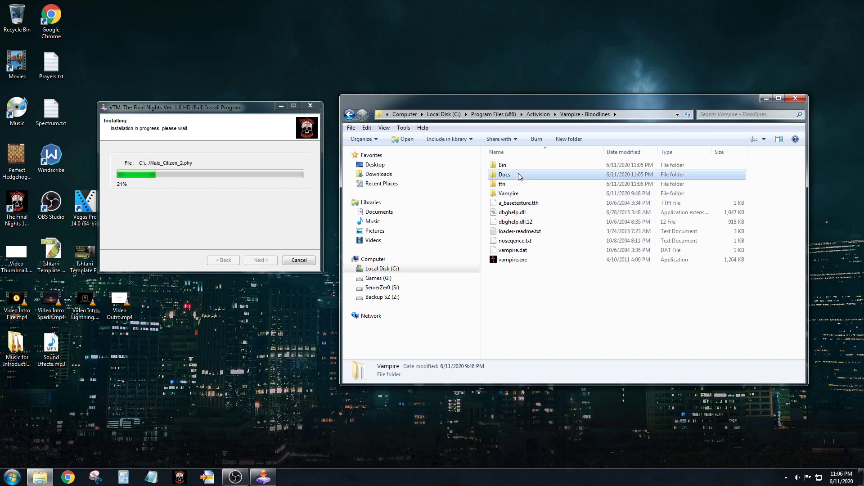
pyautogui.click(519, 166)
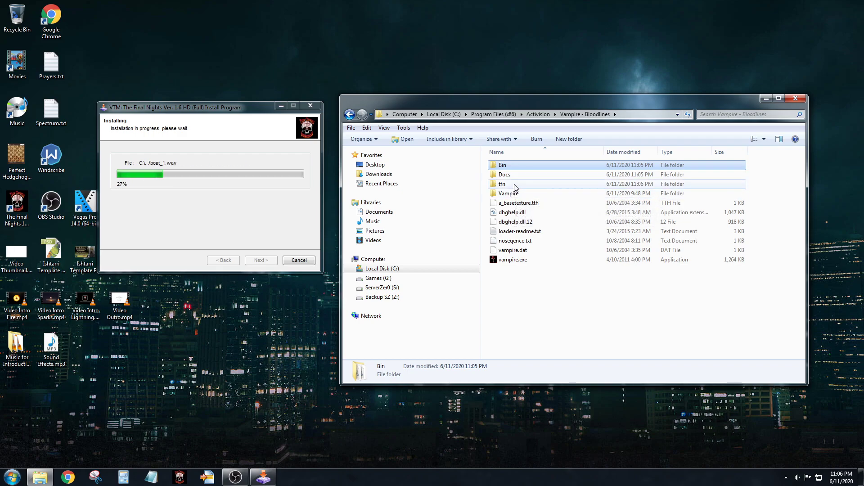
pyautogui.click(515, 186)
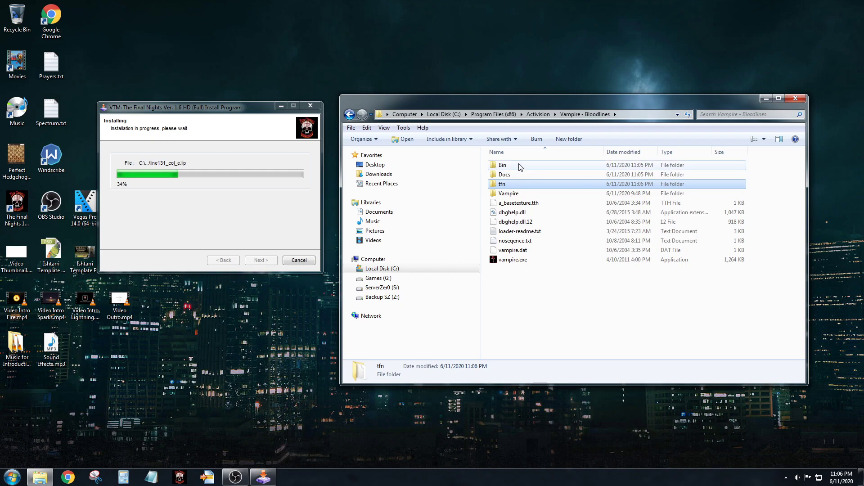
pyautogui.moveTo(515, 183)
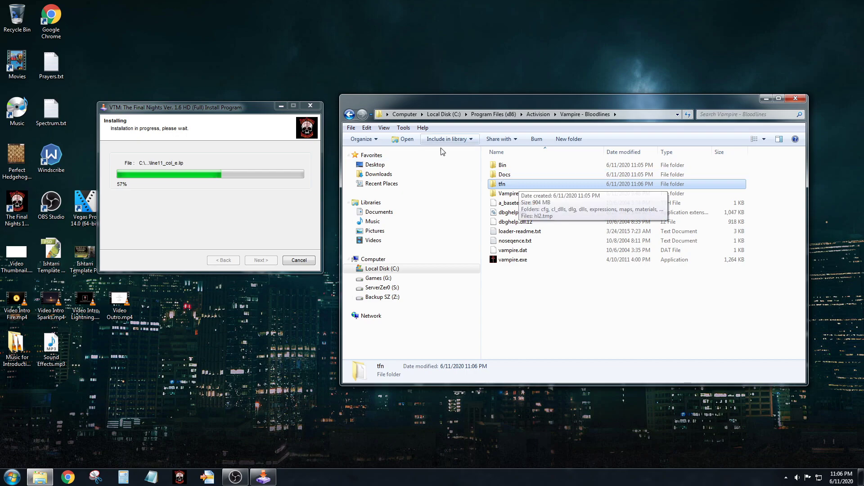
pyautogui.moveTo(258, 110); pyautogui.dragTo(336, 143)
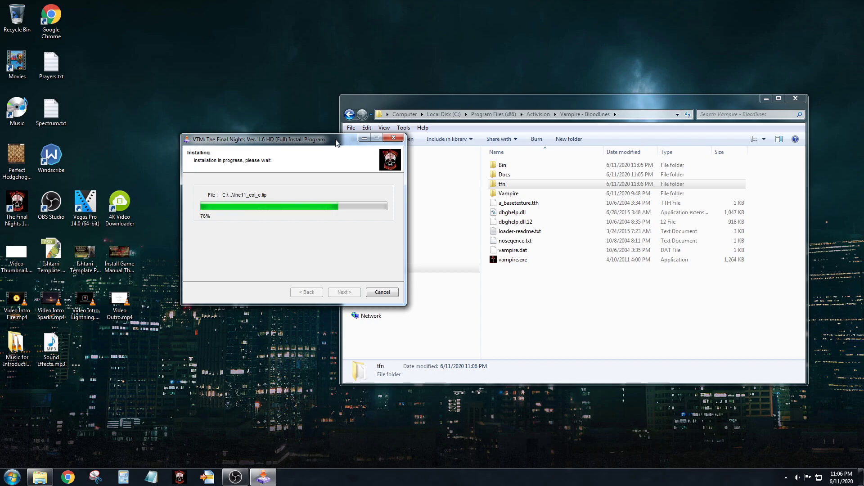
# - Reselect the tfn folder while the installation runs to 100% completion
pyautogui.click(513, 186)
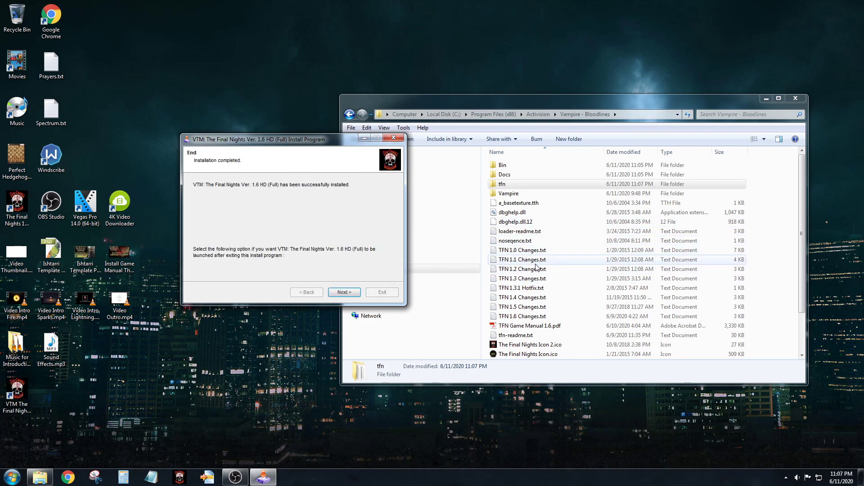
pyautogui.click(345, 293)
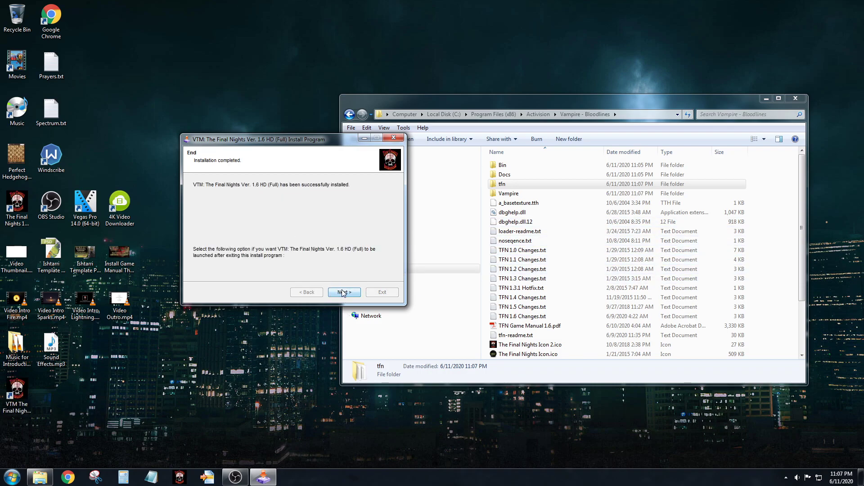
pyautogui.click(382, 293)
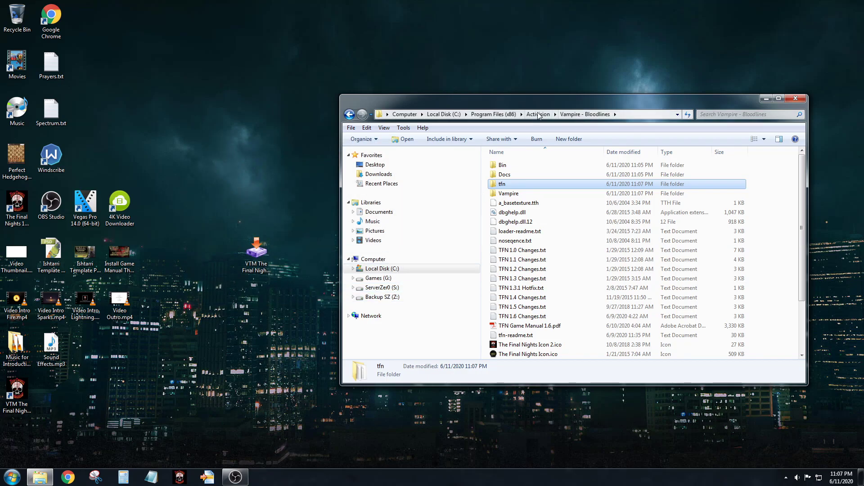
pyautogui.doubleClick(561, 98)
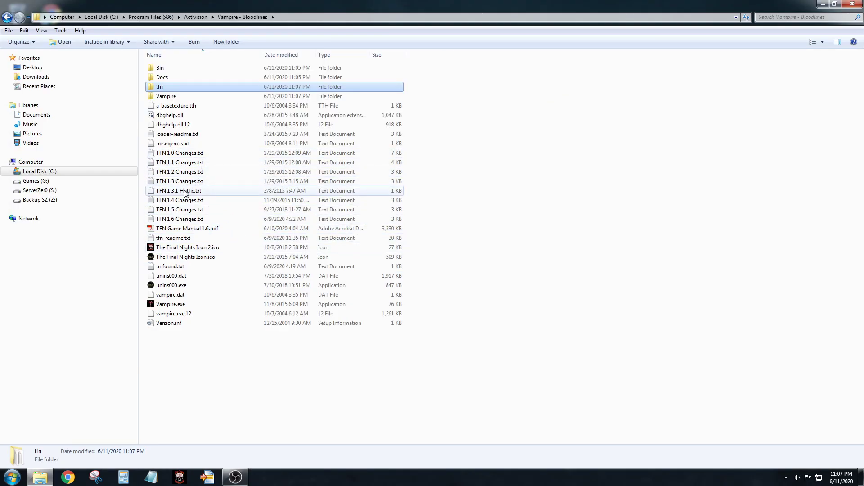
pyautogui.doubleClick(180, 220)
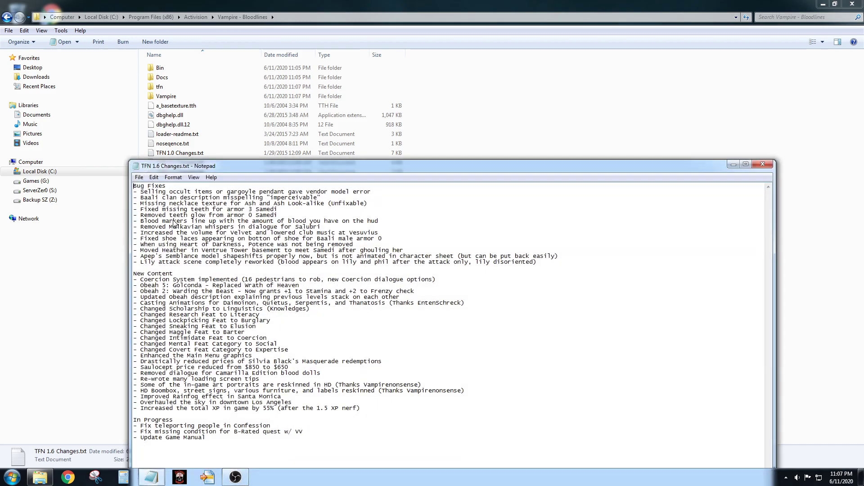
pyautogui.moveTo(346, 166); pyautogui.dragTo(351, 75)
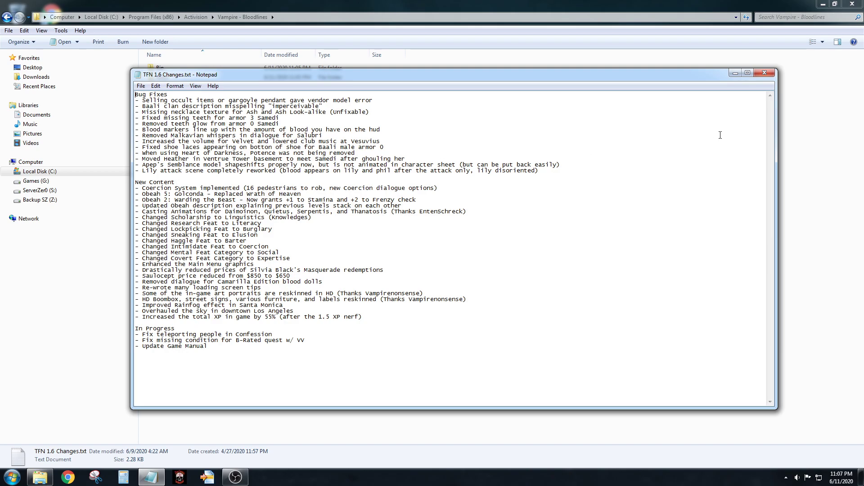
pyautogui.click(764, 73)
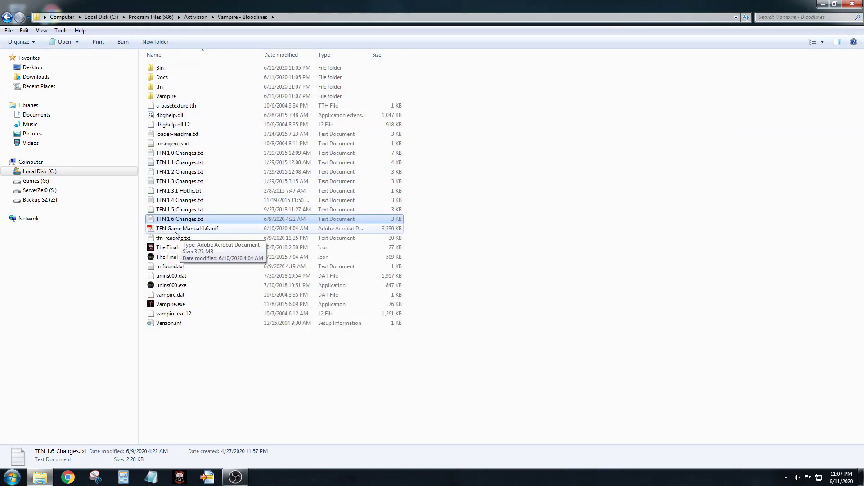
pyautogui.doubleClick(175, 230)
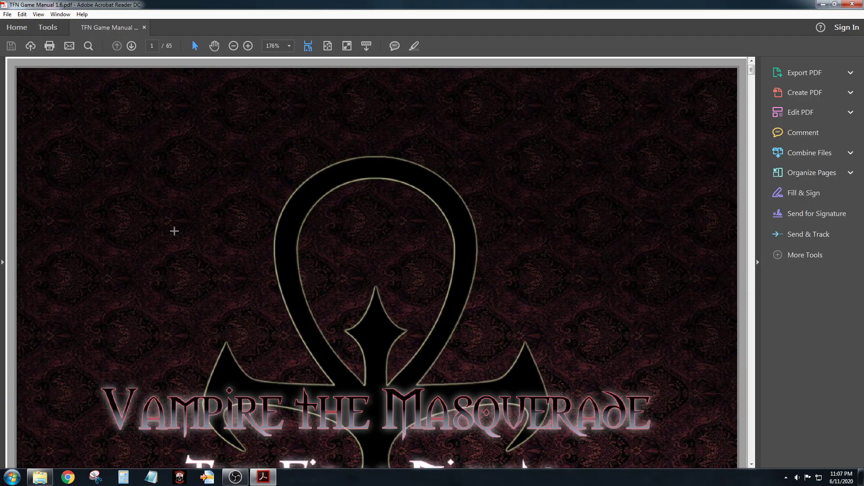
pyautogui.scroll(-2, 292, 259)
pyautogui.scroll(-5, 292, 259)
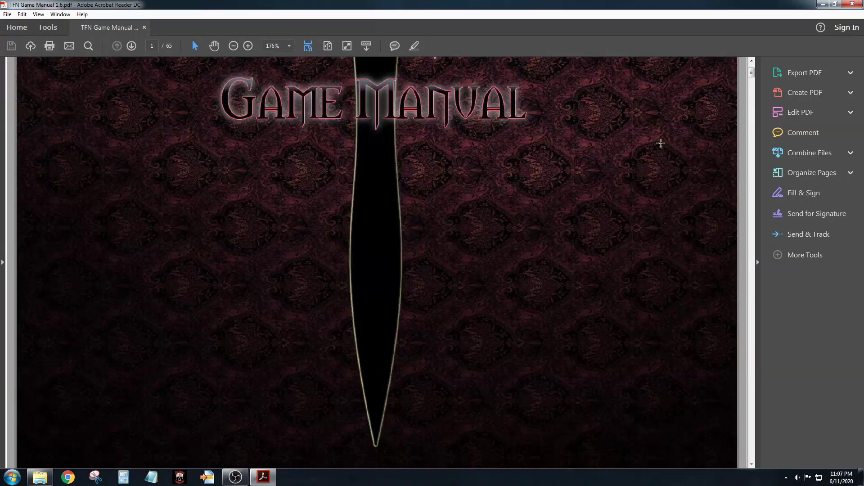
pyautogui.click(853, 4)
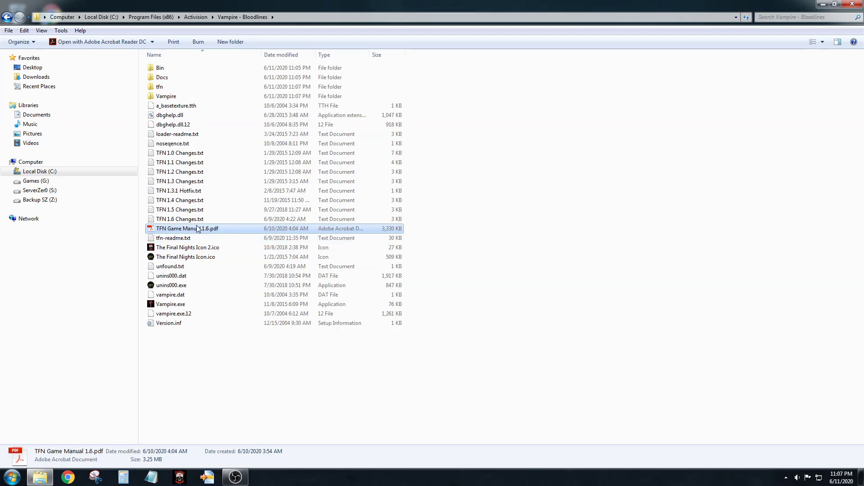
# - Read tfn-readme.txt in Notepad, close it, then inspect the two Final Nights icon files
pyautogui.doubleClick(170, 238)
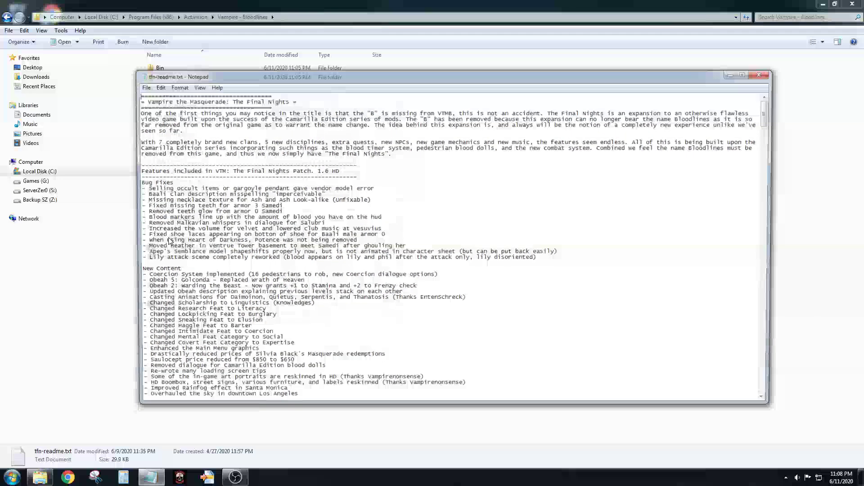
pyautogui.scroll(-15, 382, 238)
pyautogui.scroll(-20, 381, 238)
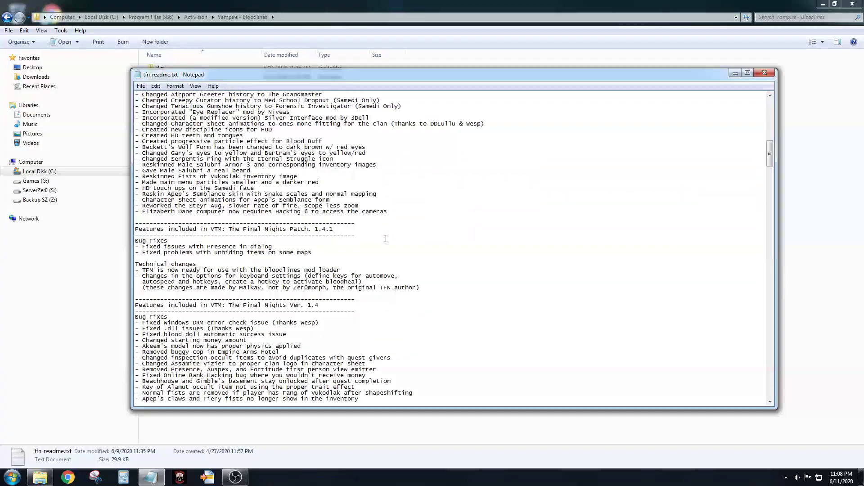
pyautogui.click(765, 74)
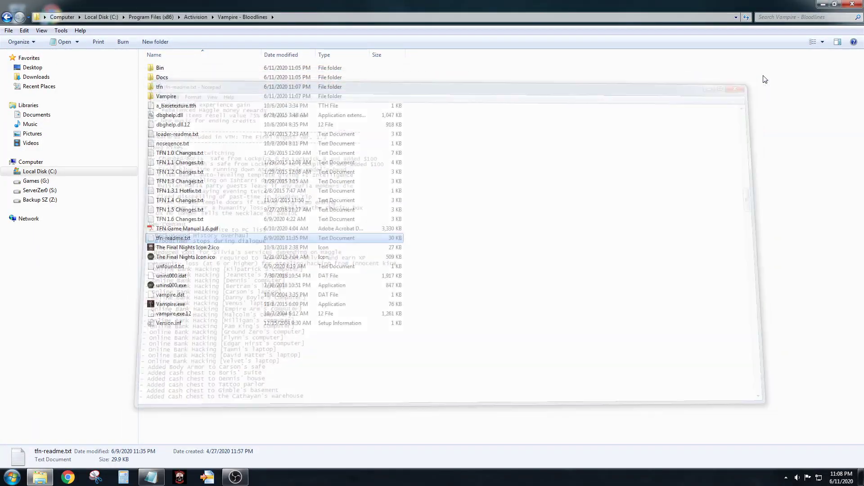
pyautogui.click(197, 250)
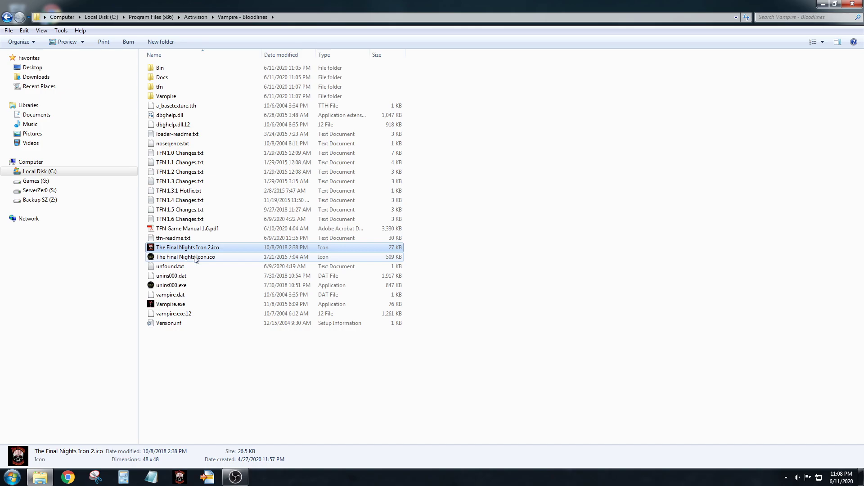
pyautogui.click(196, 257)
pyautogui.click(176, 249)
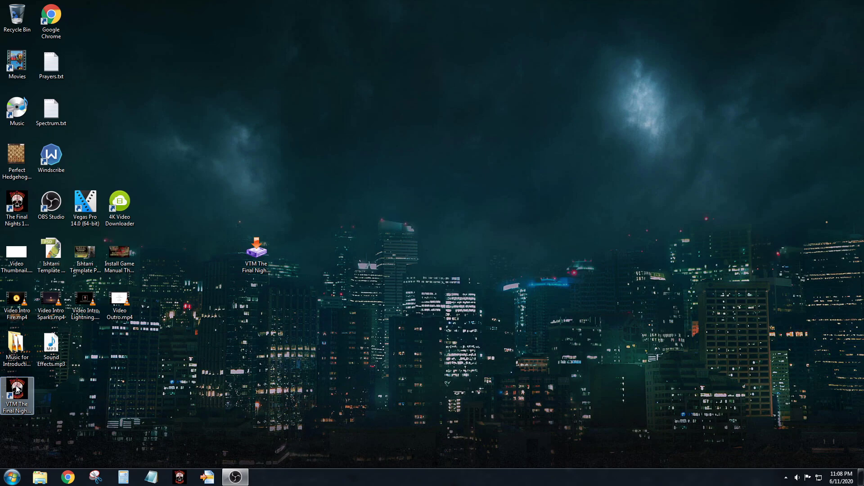
# - Move the VTM The Final Nights 1.6 shortcut to mid-desktop and open its Properties
pyautogui.click(16, 388)
pyautogui.moveTo(16, 388); pyautogui.dragTo(365, 204)
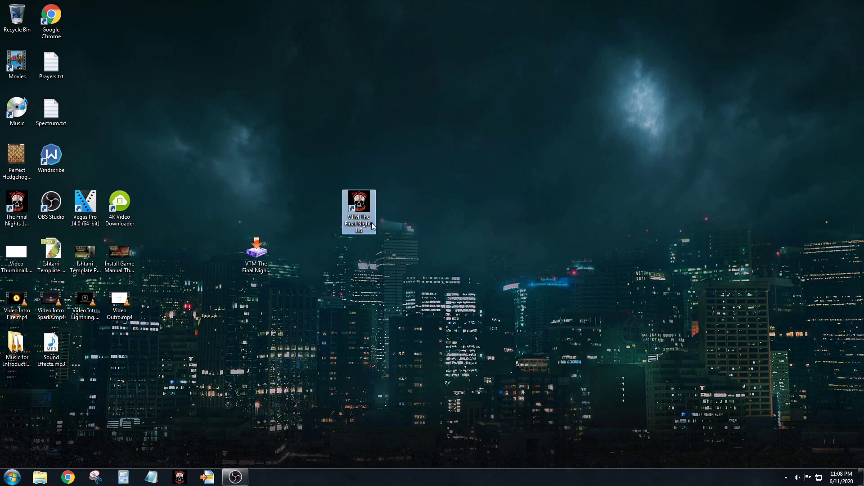
pyautogui.rightClick(361, 203)
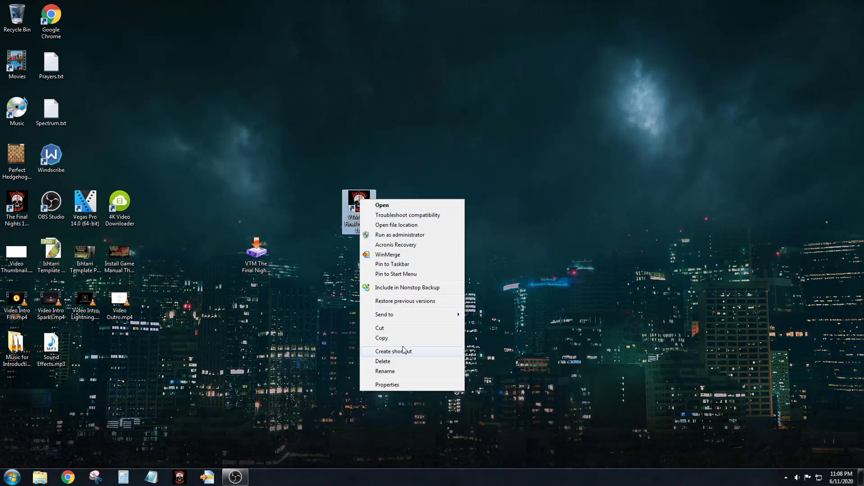
pyautogui.click(402, 385)
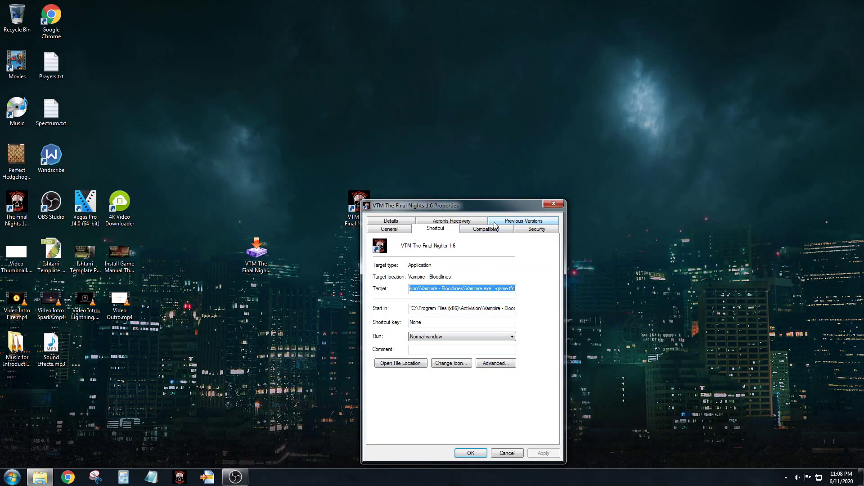
pyautogui.moveTo(503, 212); pyautogui.dragTo(440, 137)
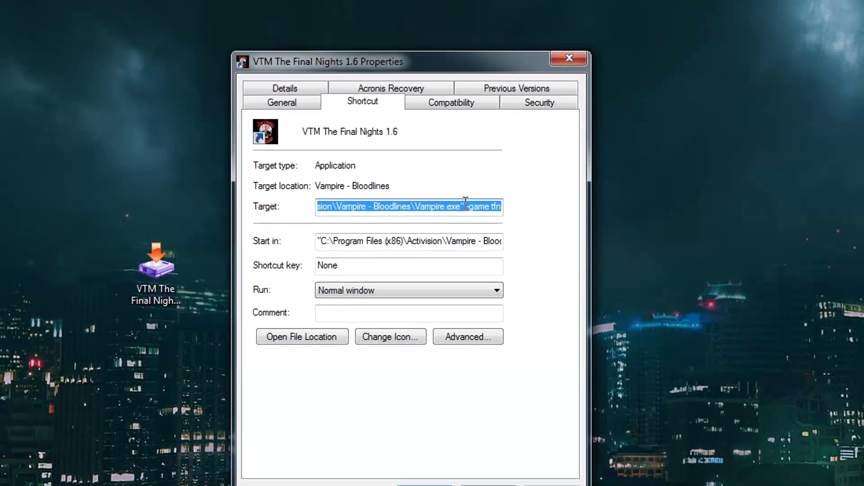
# - Check the shortcut's Target path ends with "Vampire.exe" -game tfn
pyautogui.click(440, 213)
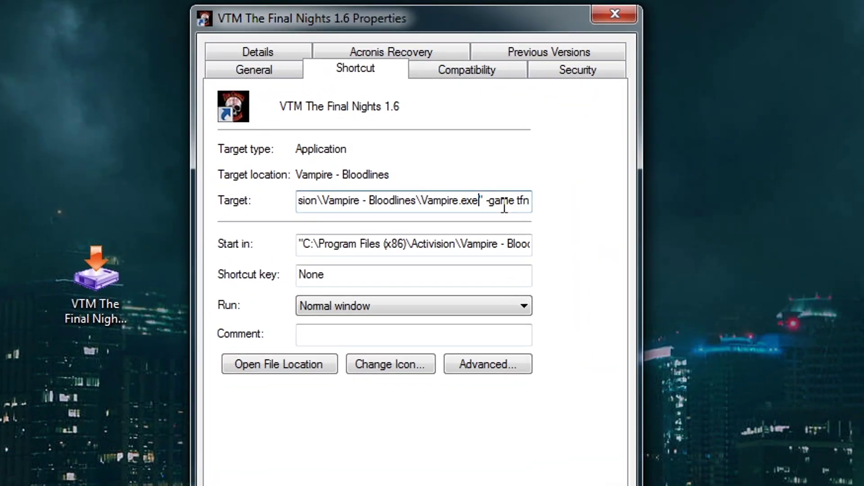
pyautogui.press('Left')
pyautogui.press('Left')
pyautogui.press('Left')
pyautogui.press('Left')
pyautogui.press('Left')
pyautogui.press('Left')
pyautogui.press('Left')
pyautogui.press('Left')
pyautogui.press('Left')
pyautogui.press('Left')
pyautogui.press('Left')
pyautogui.press('Left')
pyautogui.press('Left')
pyautogui.press('Left')
pyautogui.press('Left')
pyautogui.press('Left')
pyautogui.press('Left')
pyautogui.press('Left')
pyautogui.press('Left')
pyautogui.press('Left')
pyautogui.press('Left')
pyautogui.press('Left')
pyautogui.press('Left')
pyautogui.press('Left')
pyautogui.press('Left')
pyautogui.press('Left')
pyautogui.press('Left')
pyautogui.press('Left')
pyautogui.press('Left')
pyautogui.press('Left')
pyautogui.press('Left')
pyautogui.press('Left')
pyautogui.press('Left')
pyautogui.press('Left')
pyautogui.press('Left')
pyautogui.press('Left')
pyautogui.press('Left')
pyautogui.press('Left')
pyautogui.press('Left')
pyautogui.press('Left')
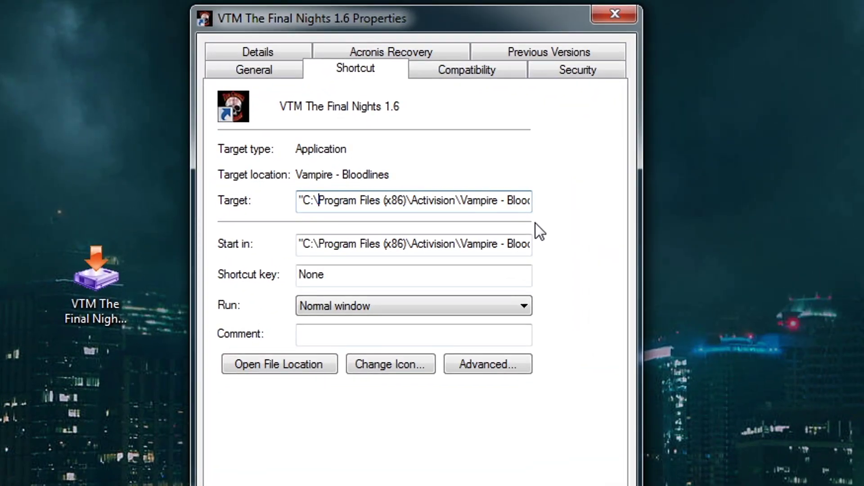
pyautogui.press('Right')
pyautogui.press('Right')
pyautogui.press('Right')
pyautogui.press('Right')
pyautogui.press('Right')
pyautogui.press('Right')
pyautogui.press('Right')
pyautogui.press('Right')
pyautogui.press('Right')
pyautogui.press('Right')
pyautogui.press('Right')
pyautogui.press('Right')
pyautogui.press('Right')
pyautogui.press('Right')
pyautogui.press('Right')
pyautogui.press('Right')
pyautogui.press('Right')
pyautogui.press('Right')
pyautogui.press('Right')
pyautogui.press('Right')
pyautogui.press('End')
pyautogui.write('tfn')
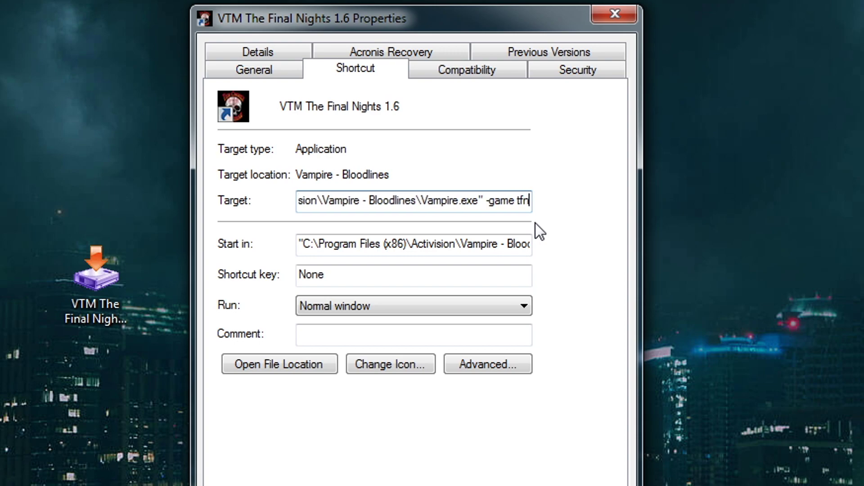
pyautogui.press('Left')
pyautogui.press('Left')
pyautogui.press('Left')
pyautogui.press('Left')
pyautogui.press('Left')
pyautogui.press('Left')
pyautogui.press('Left')
pyautogui.press('Left')
pyautogui.press('Right')
pyautogui.press('Right')
pyautogui.press('Right')
pyautogui.press('Right')
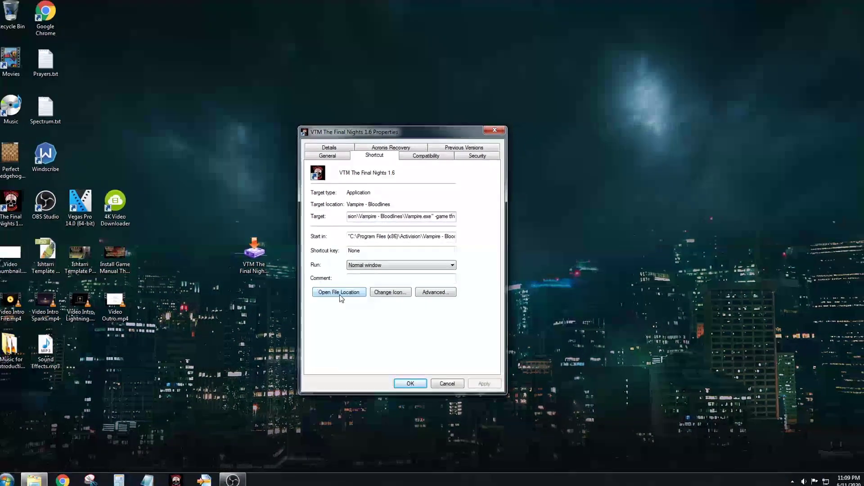
pyautogui.click(330, 306)
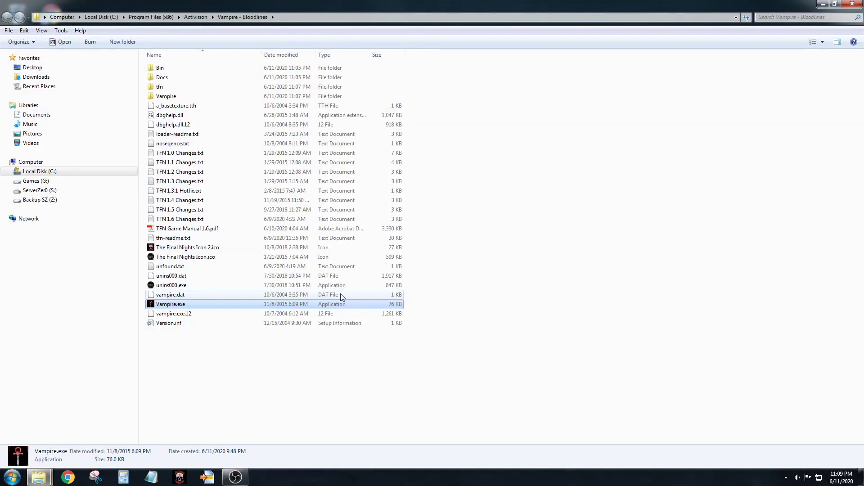